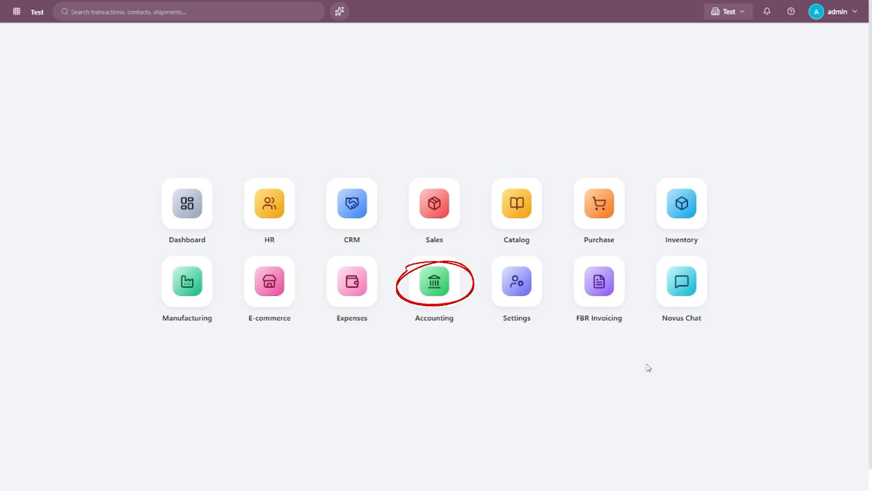
# Open the journal entries list in Accounting and start a new entry.
pyautogui.click(429, 296)
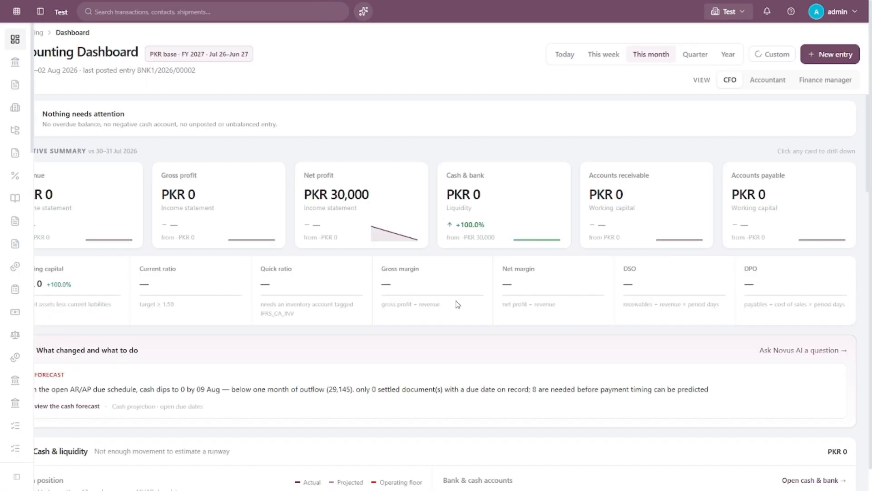
pyautogui.moveTo(3, 123)
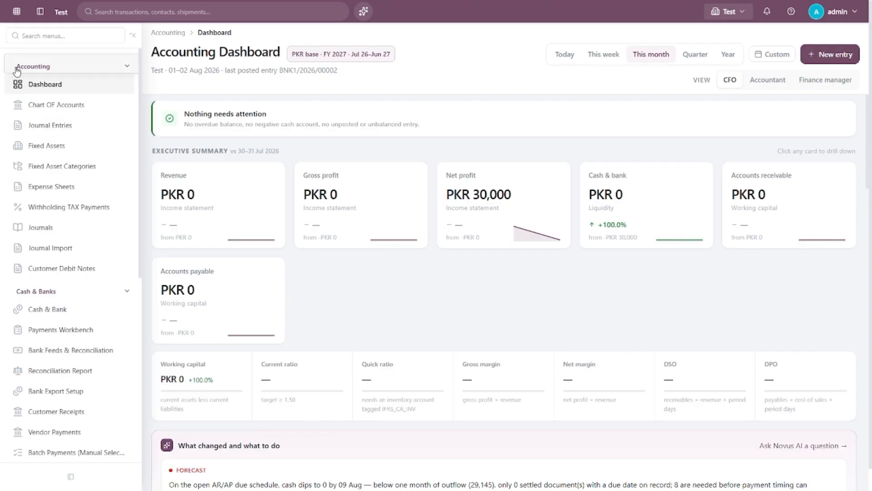
pyautogui.click(45, 124)
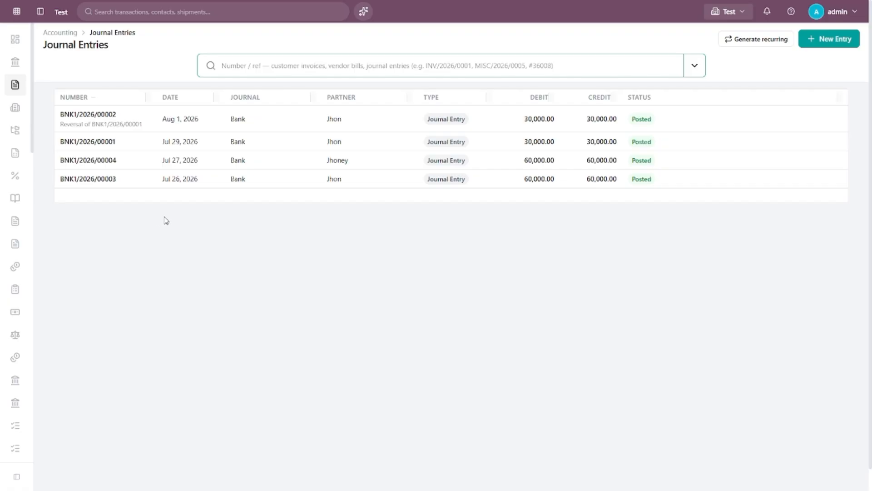
pyautogui.click(817, 40)
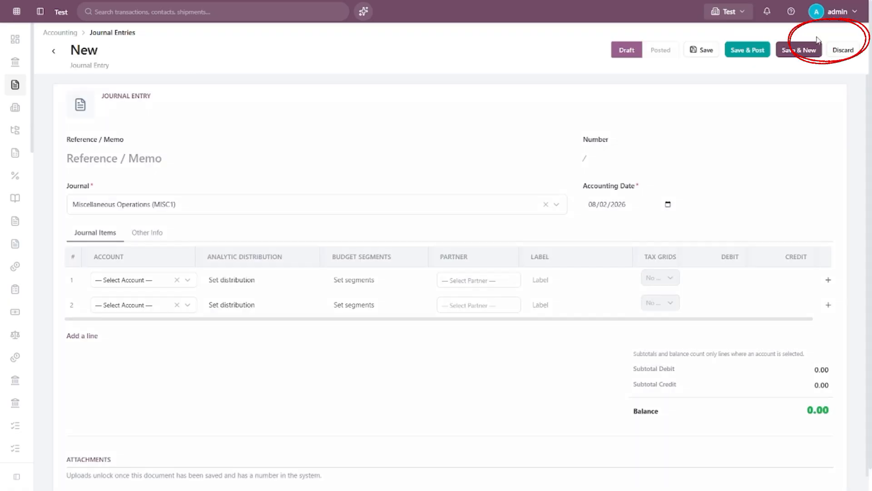
# Set the entry's reference to JV-001 and its journal to Miscellaneous Operations (MISC1).
pyautogui.click(361, 152)
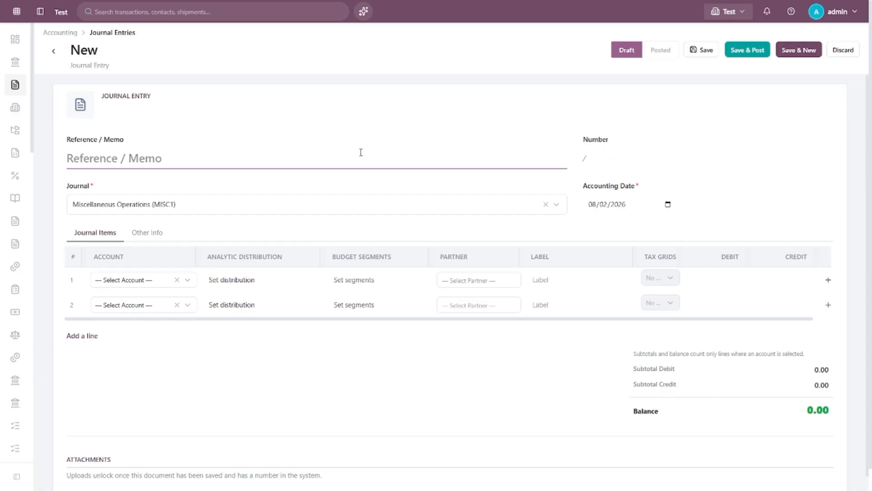
pyautogui.write('JV-001')
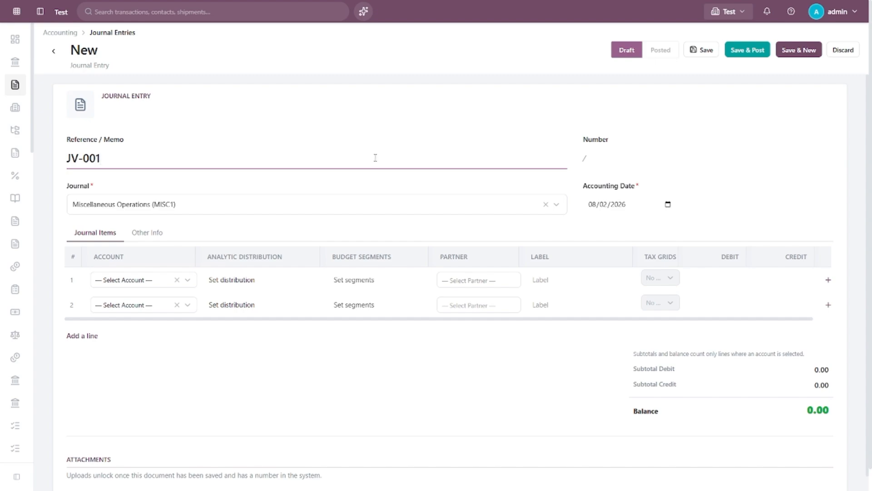
pyautogui.click(582, 160)
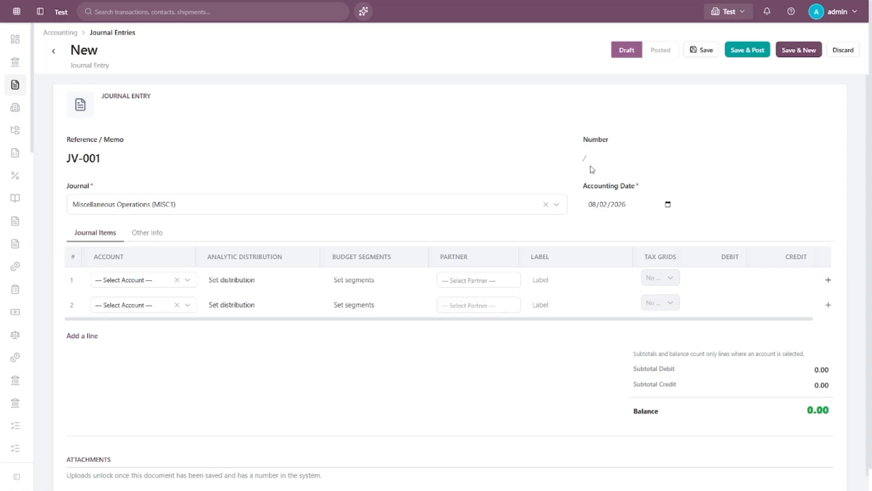
pyautogui.click(430, 210)
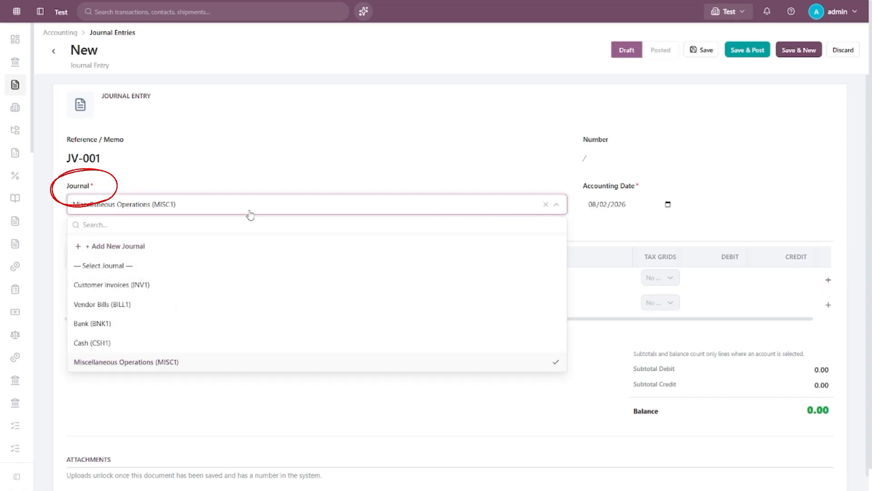
pyautogui.click(133, 363)
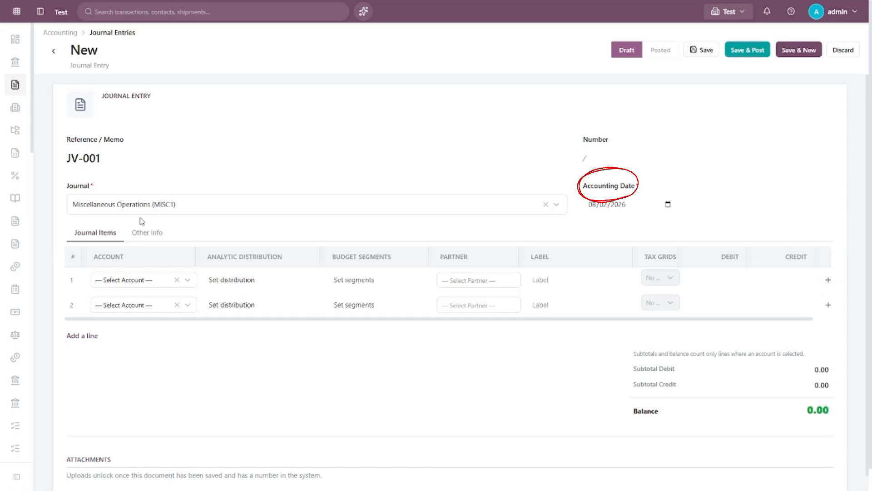
# Set the accounting date of the journal entry to 07/29/2026.
pyautogui.click(668, 205)
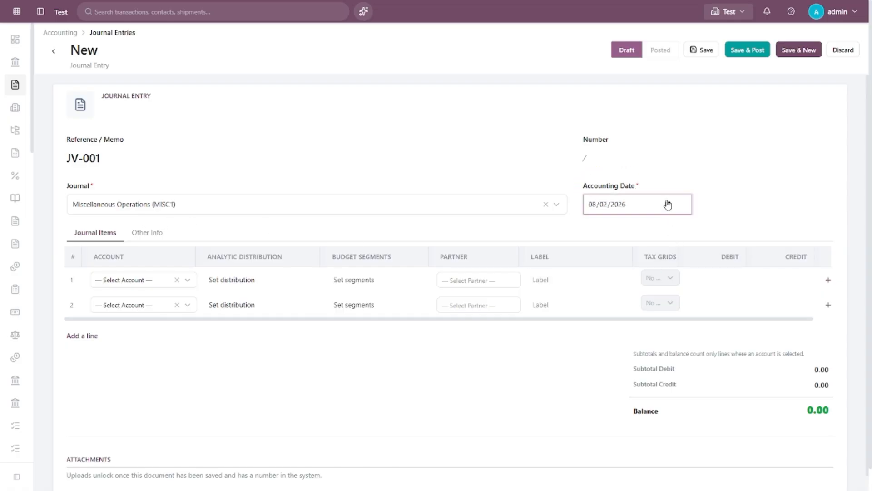
pyautogui.click(639, 262)
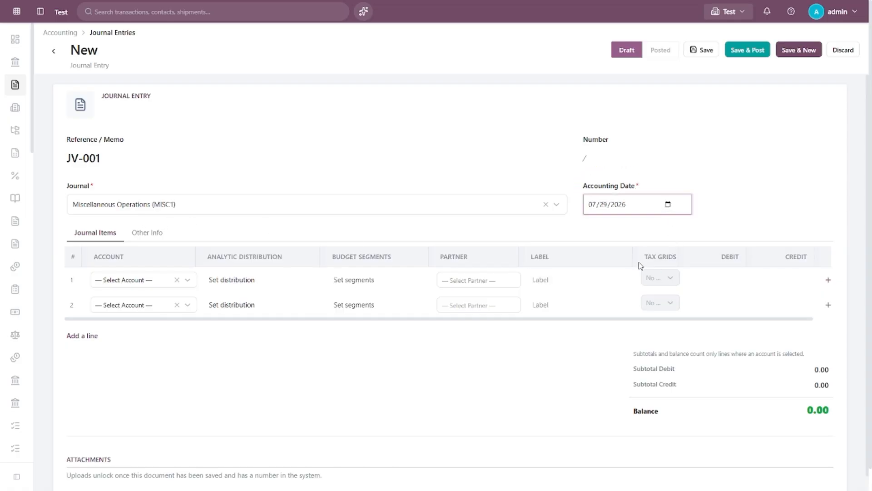
pyautogui.click(608, 225)
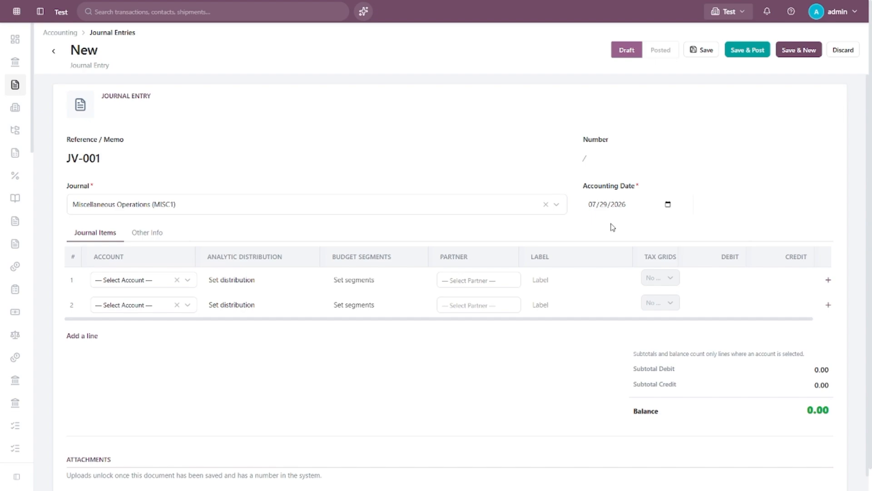
# Label both journal item lines "Office Rent".
pyautogui.click(570, 280)
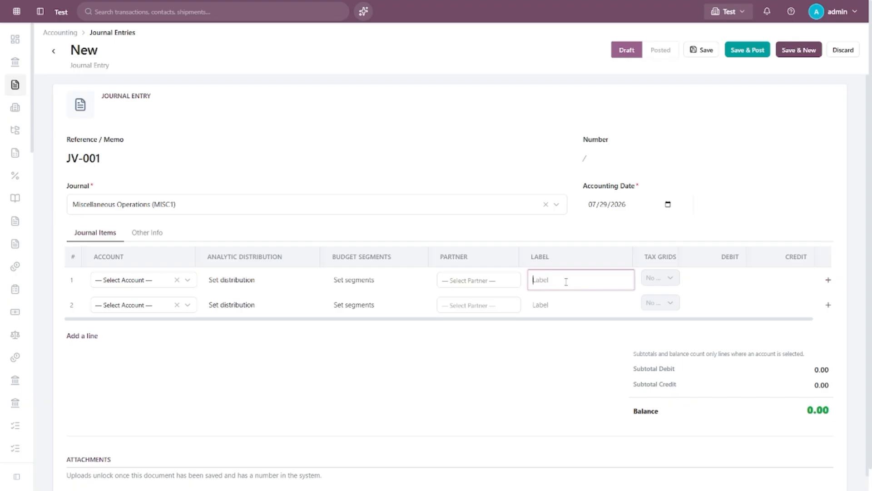
pyautogui.write('Office Rent')
pyautogui.click(571, 303)
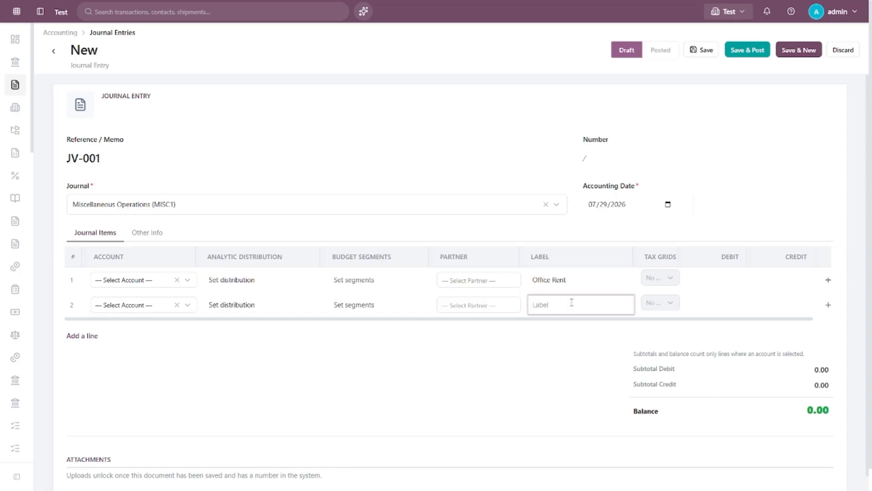
pyautogui.write('Office Rent')
pyautogui.click(493, 367)
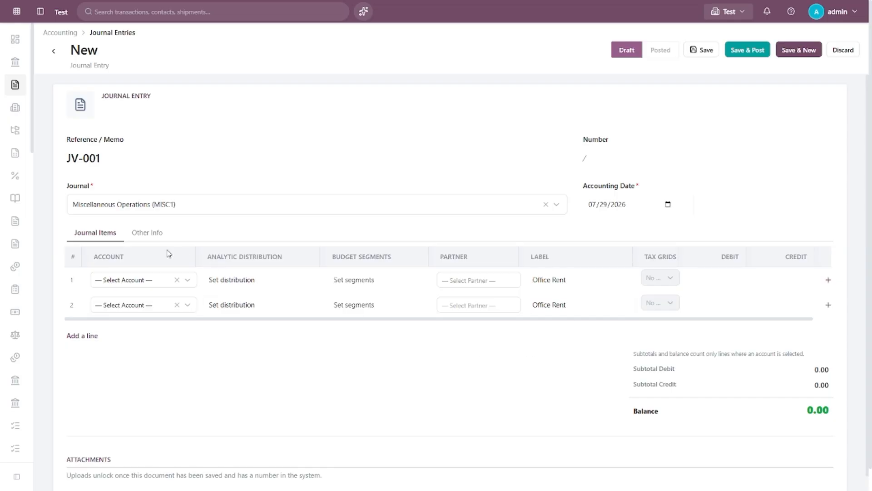
# Assign the account 61001 Rent Exp to the first journal line.
pyautogui.click(148, 281)
pyautogui.scroll(-5, 157, 336)
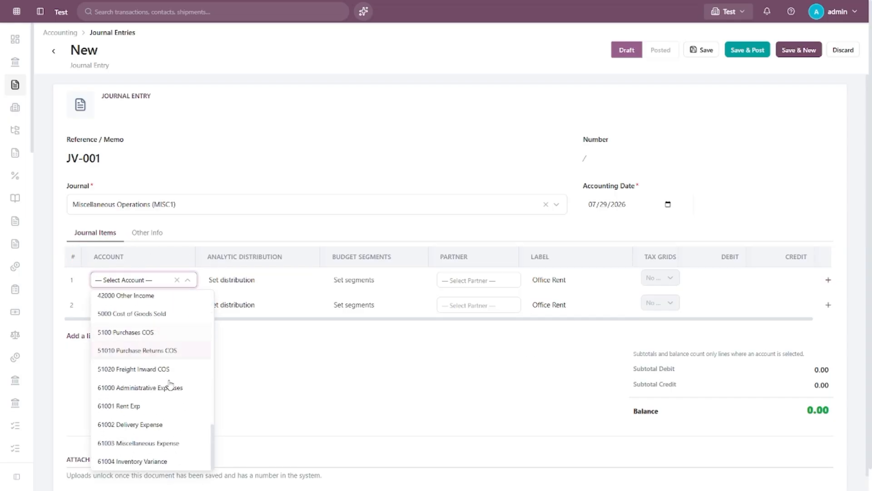
pyautogui.click(164, 406)
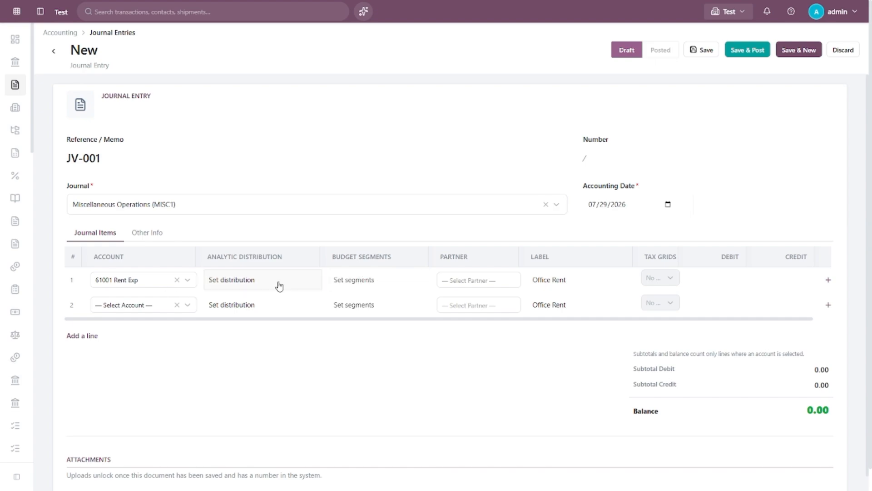
pyautogui.click(294, 285)
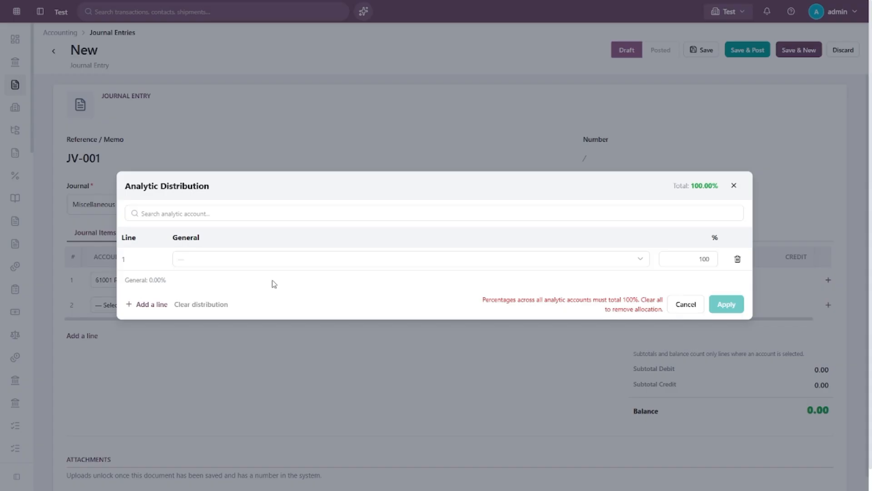
pyautogui.click(335, 261)
pyautogui.click(687, 306)
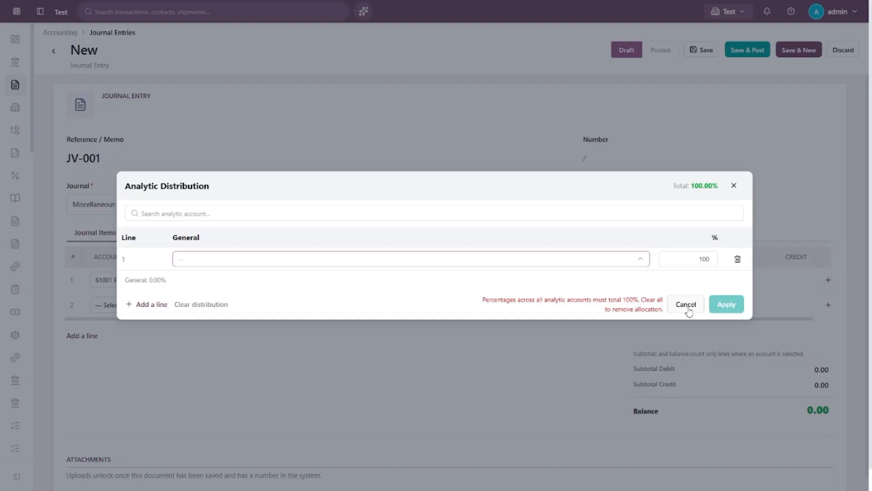
pyautogui.click(686, 305)
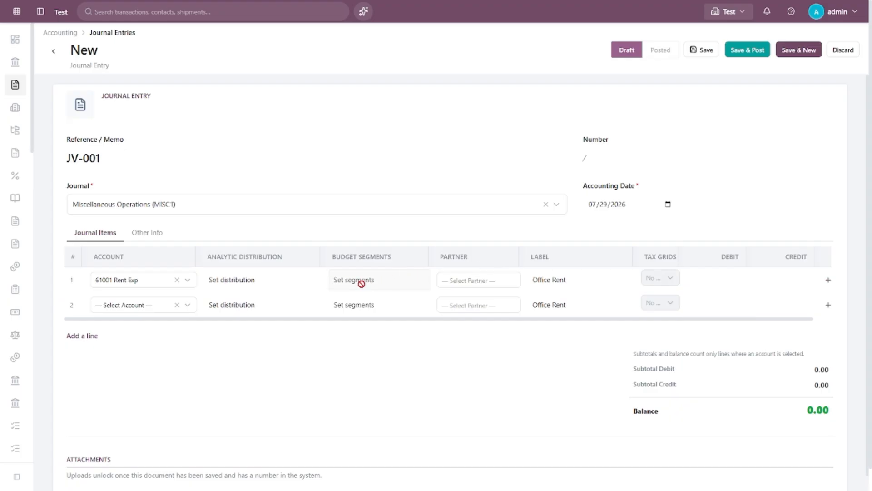
pyautogui.click(476, 281)
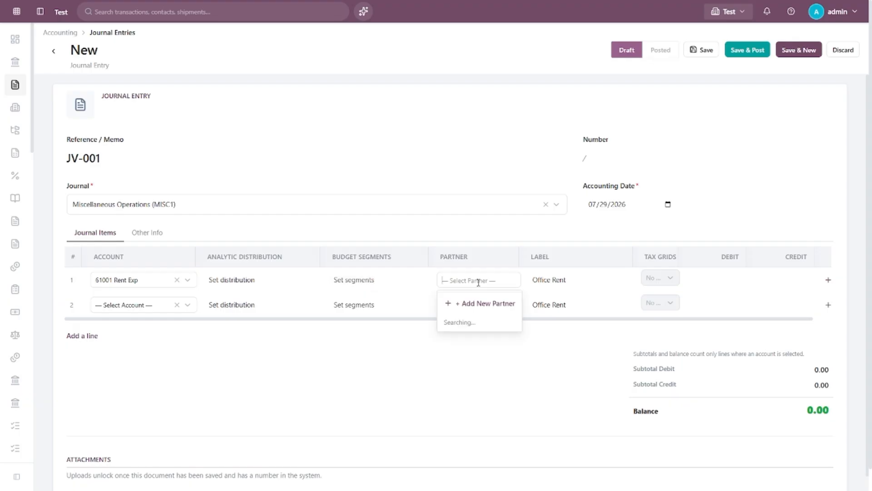
pyautogui.click(493, 355)
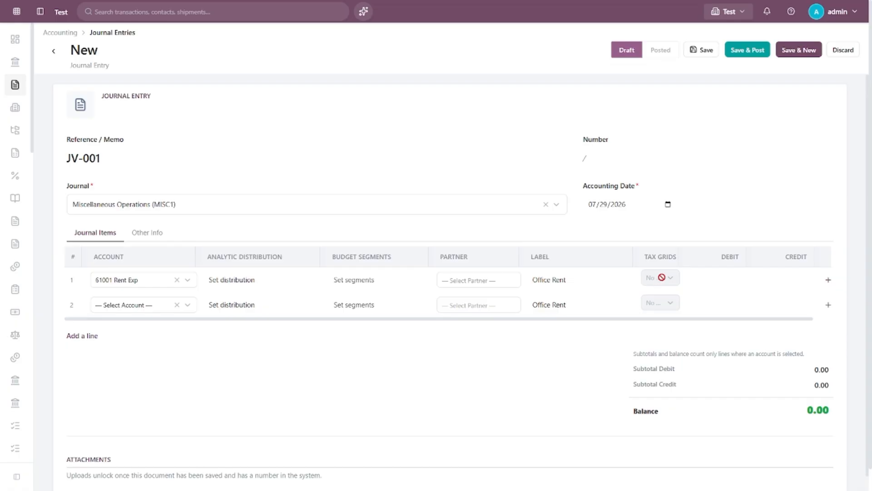
# Debit 25,000 on the Rent Exp line and credit 25,000 to account 11020 Bank on the second line.
pyautogui.click(709, 278)
pyautogui.write('25000')
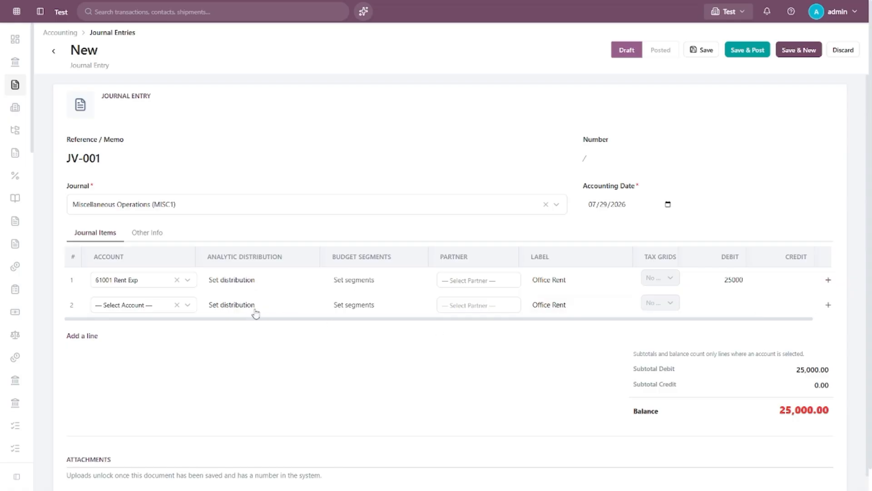
pyautogui.click(148, 308)
pyautogui.click(148, 199)
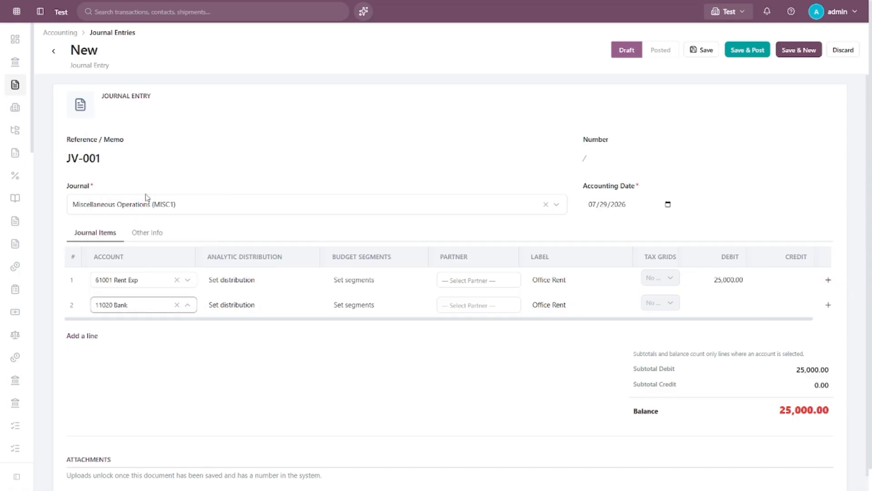
pyautogui.click(789, 306)
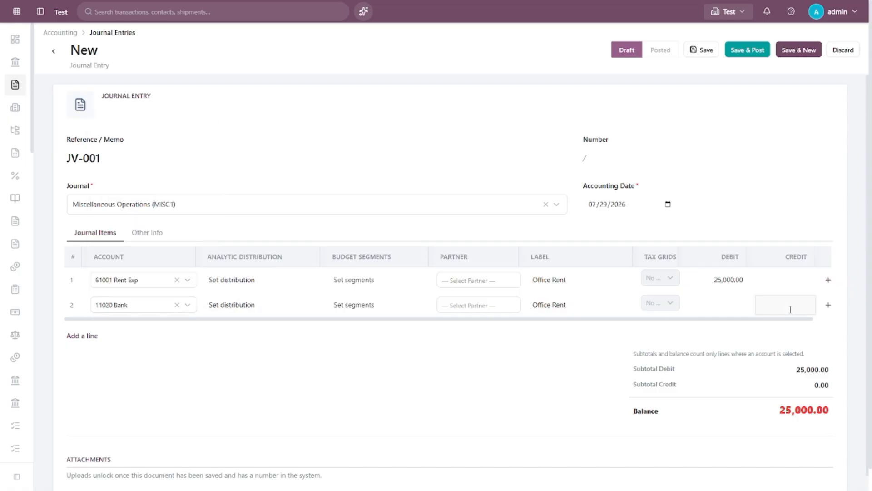
pyautogui.write('250000.00')
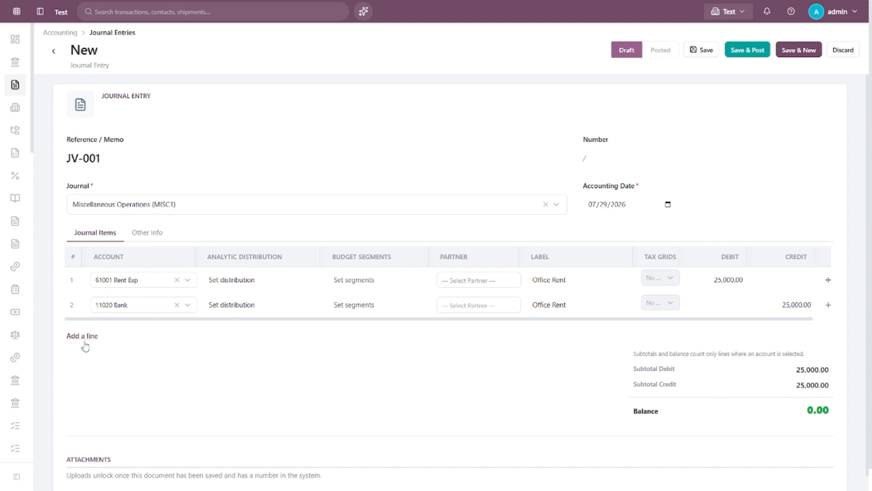
# Add an empty third journal line and delete it again.
pyautogui.click(82, 336)
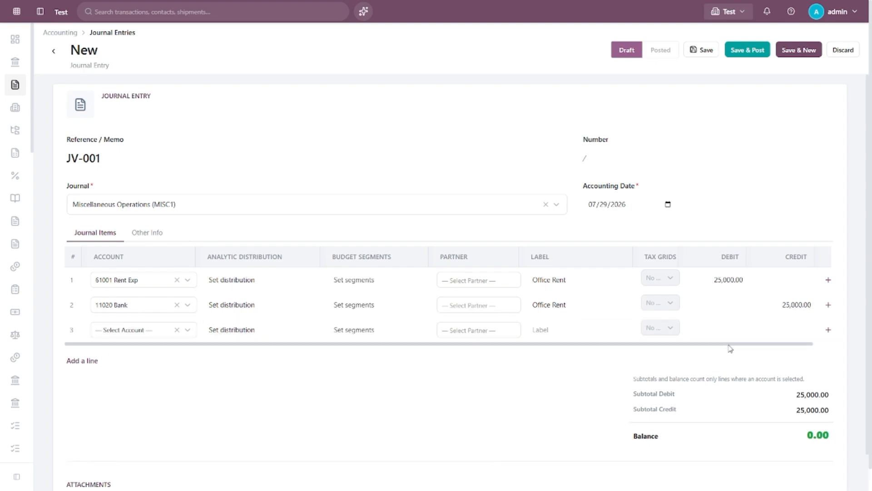
pyautogui.moveTo(730, 348); pyautogui.dragTo(749, 349)
pyautogui.click(824, 329)
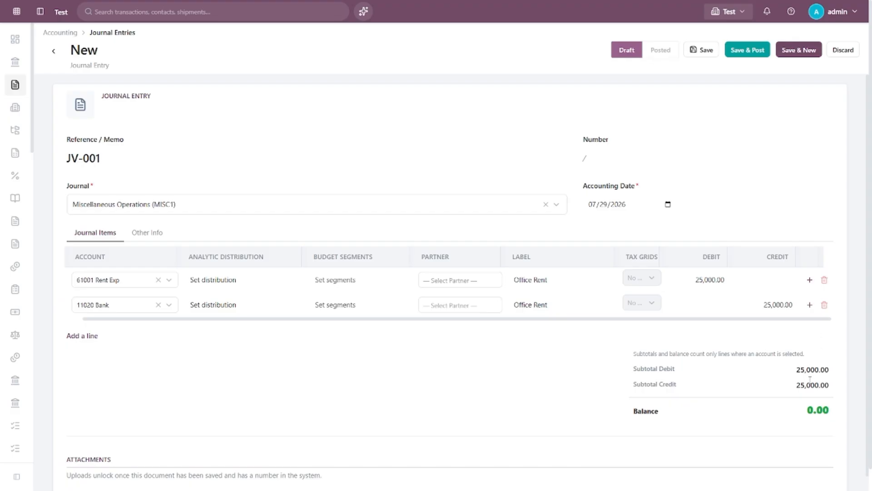
# Save the balanced journal entry as a draft.
pyautogui.moveTo(807, 410); pyautogui.dragTo(834, 411)
pyautogui.click(815, 429)
pyautogui.click(707, 47)
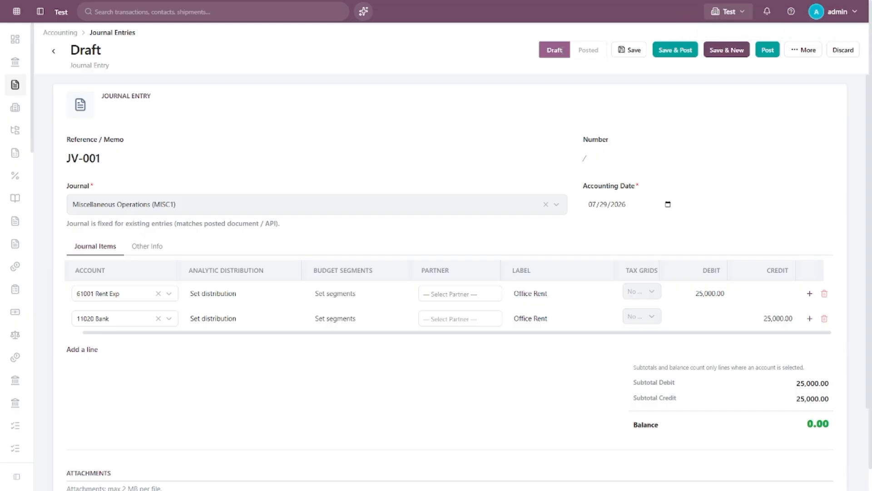
pyautogui.click(670, 205)
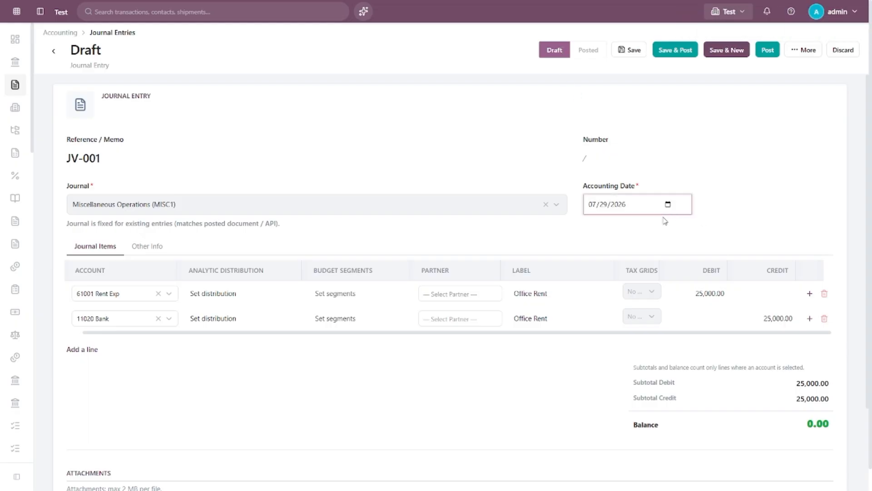
pyautogui.click(739, 240)
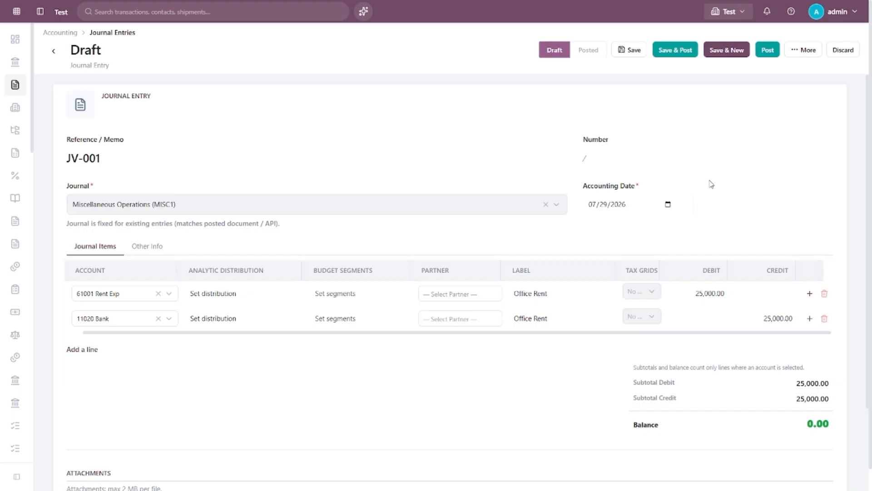
pyautogui.click(805, 54)
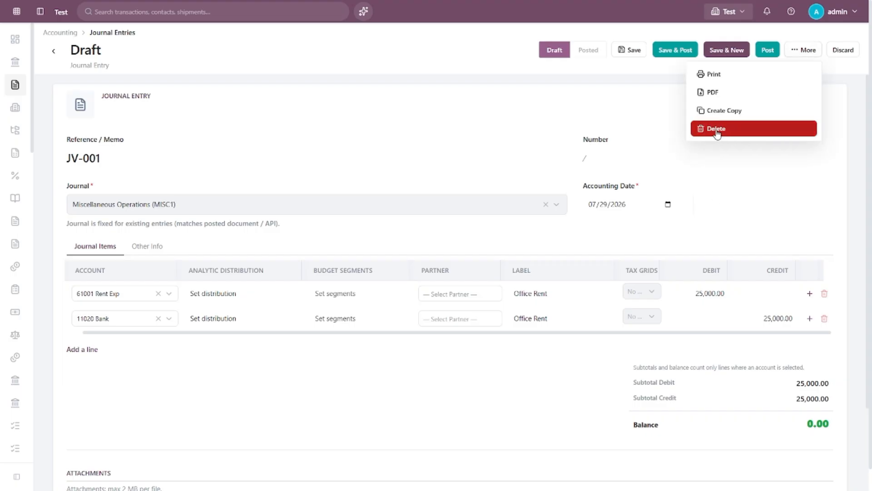
pyautogui.click(705, 157)
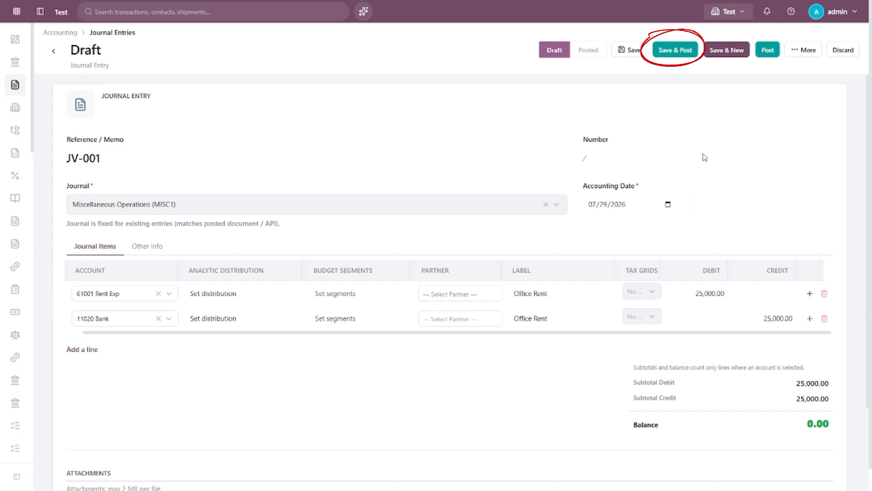
# Save and post the journal entry, and open the list of further actions for the posted entry.
pyautogui.click(675, 50)
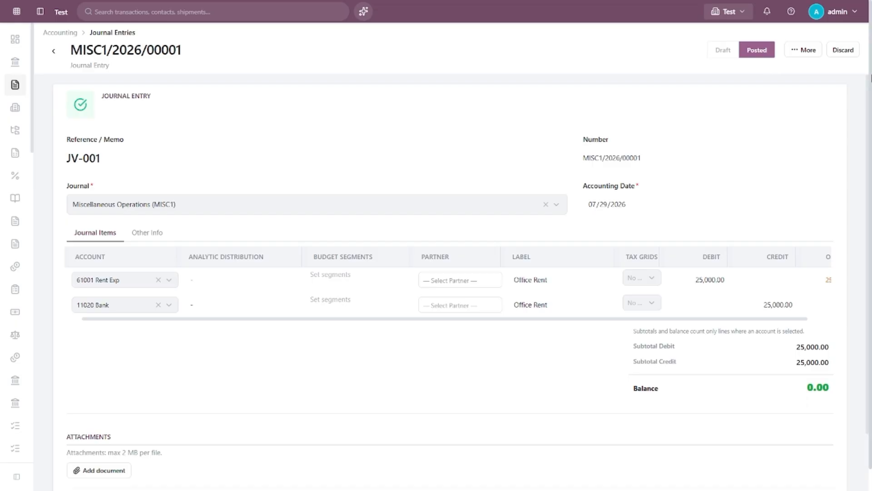
pyautogui.click(807, 56)
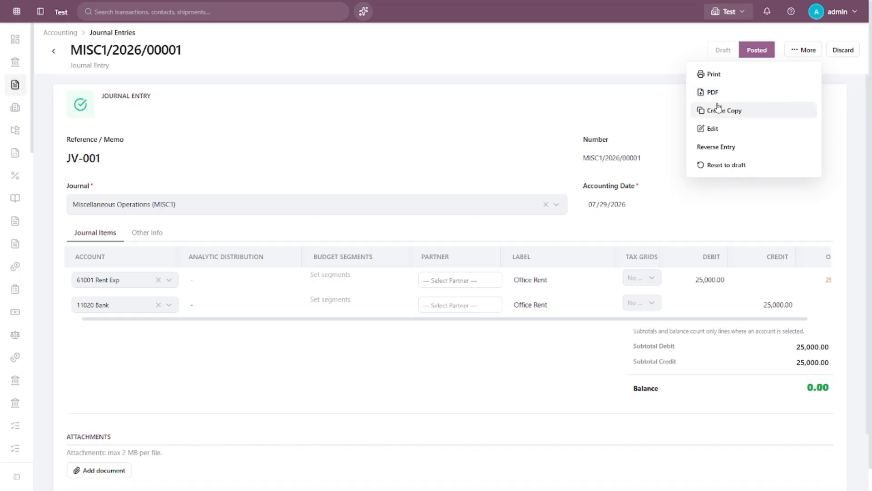
# Reset the posted journal entry to draft, confirm the reset, and save and post the entry again.
pyautogui.click(740, 166)
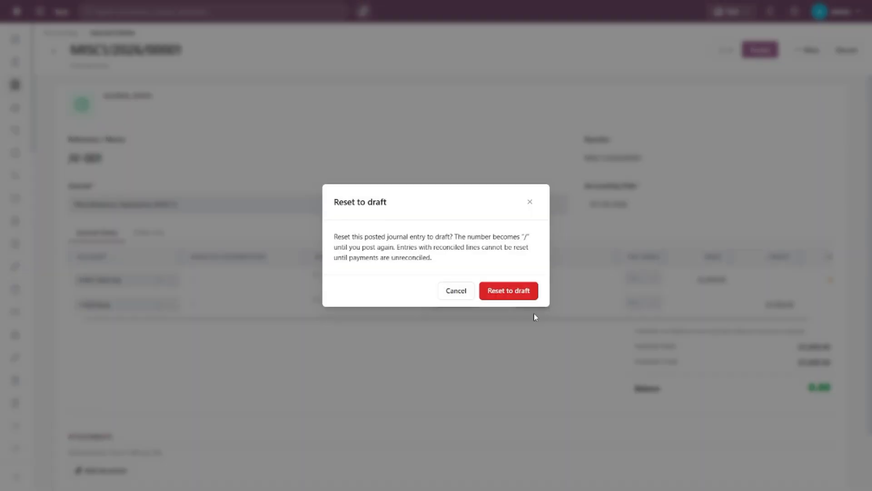
pyautogui.click(505, 290)
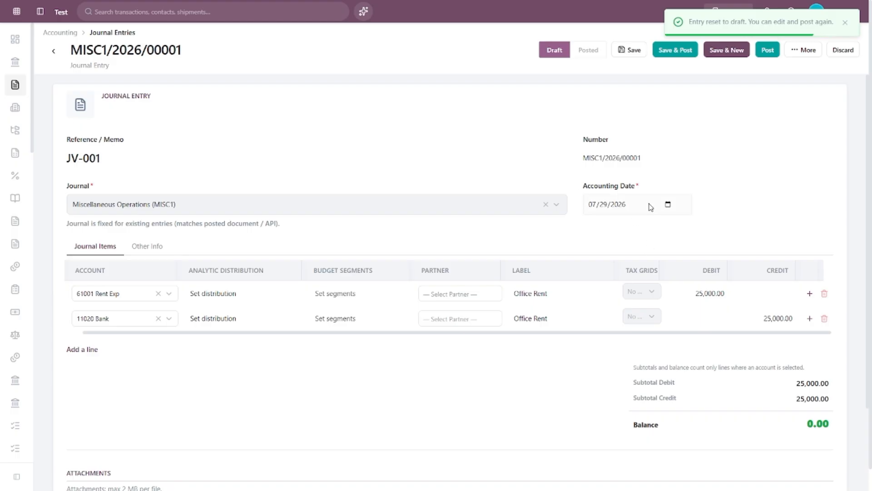
pyautogui.click(673, 54)
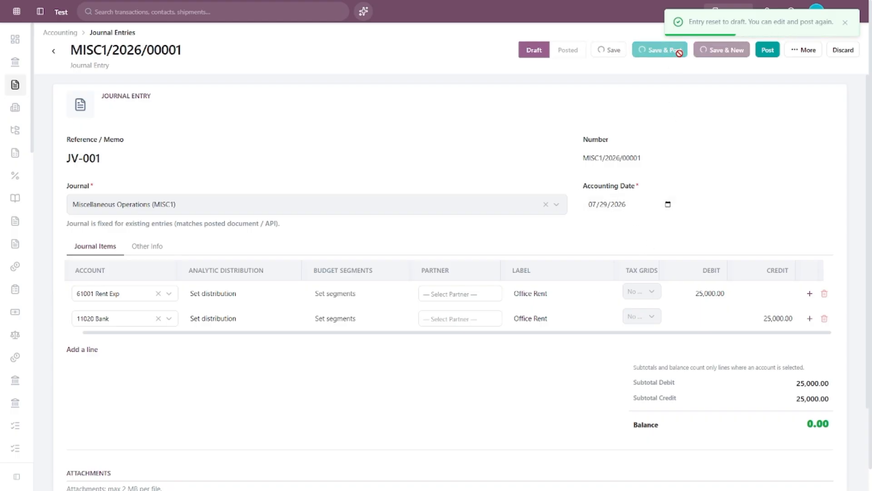
# Open the posted journal entry for editing and save it without changing its lines.
pyautogui.click(805, 50)
pyautogui.click(733, 131)
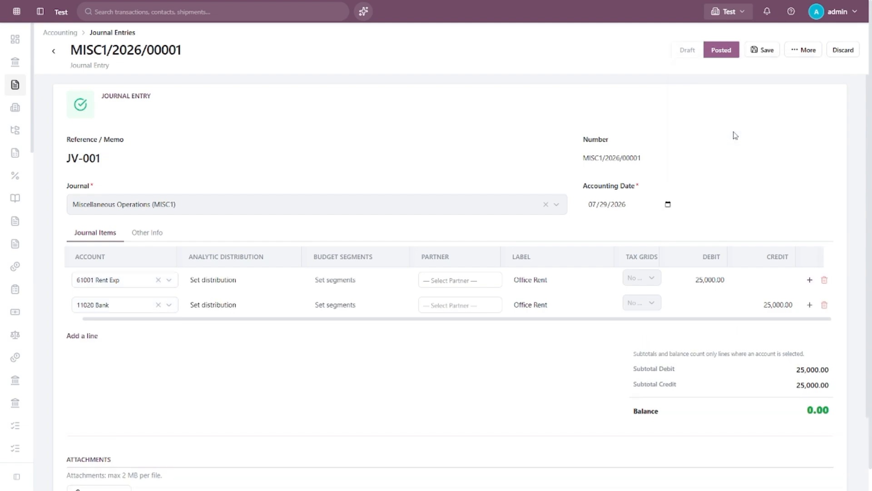
pyautogui.click(767, 51)
# Review the further actions for the posted entry, including Reverse Entry, and return to the journal entries list.
pyautogui.click(794, 57)
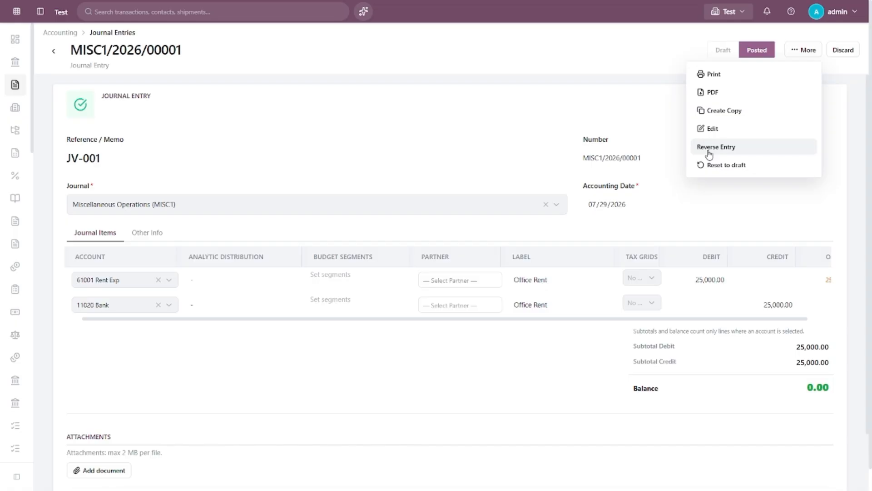
pyautogui.click(648, 127)
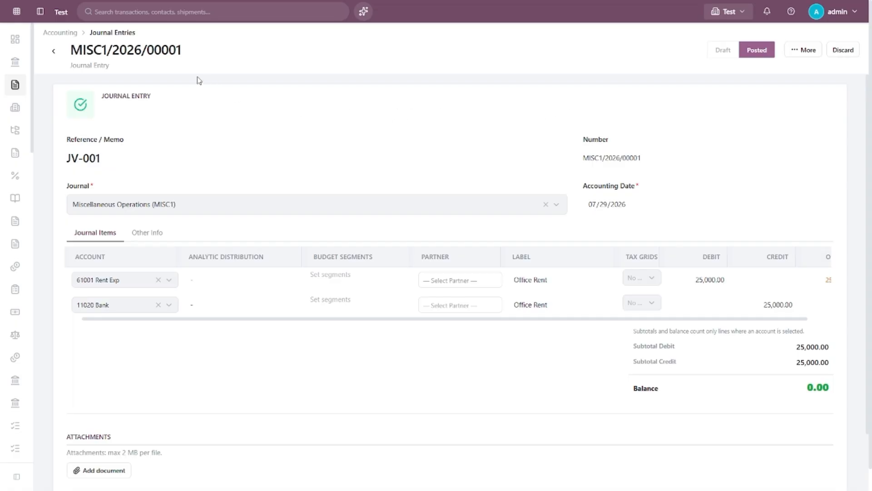
pyautogui.click(50, 53)
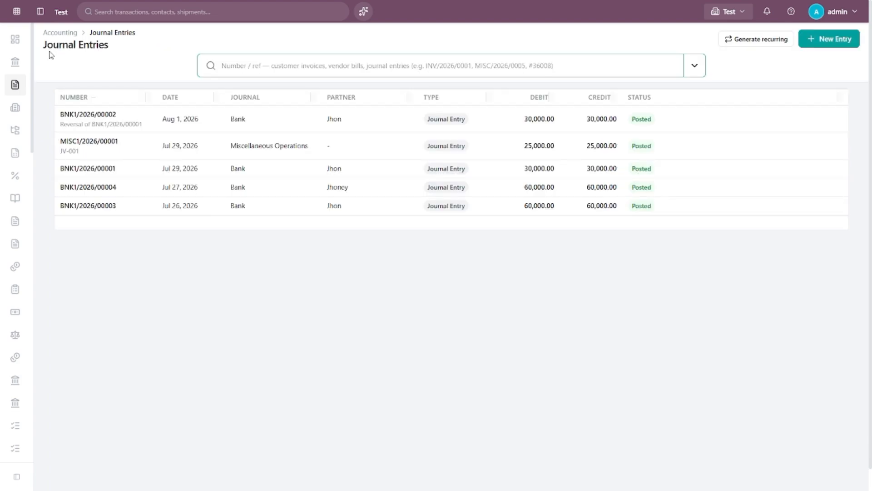